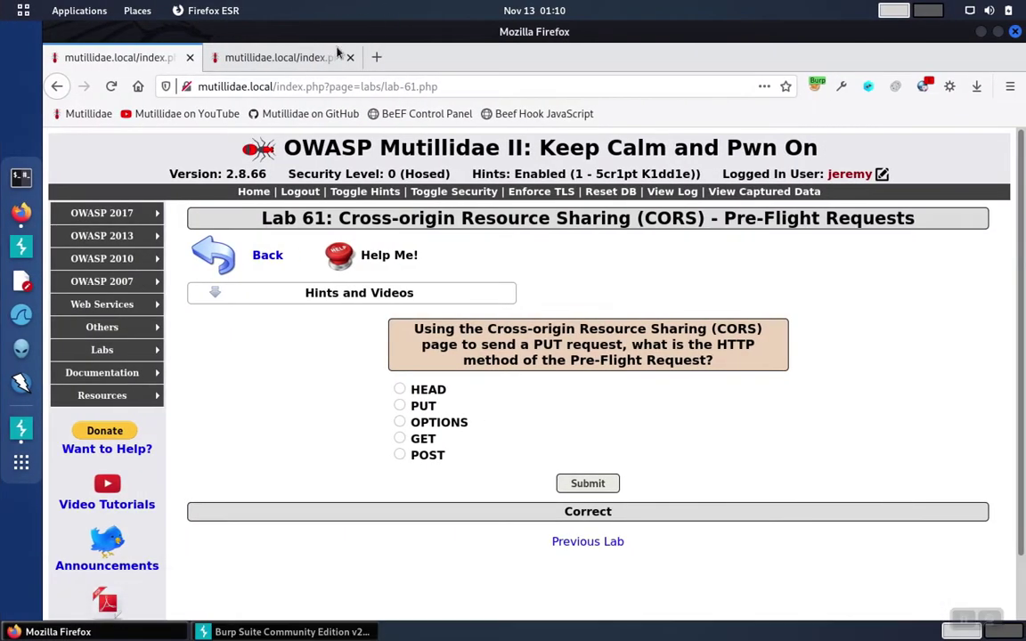
Open the HTML5 Web Storage page from the OWASP 2017 A7 DOM-based cross-site scripting exercises on the Mutillidae site.
{"action": "left_click", "coordinate": [90, 119]}
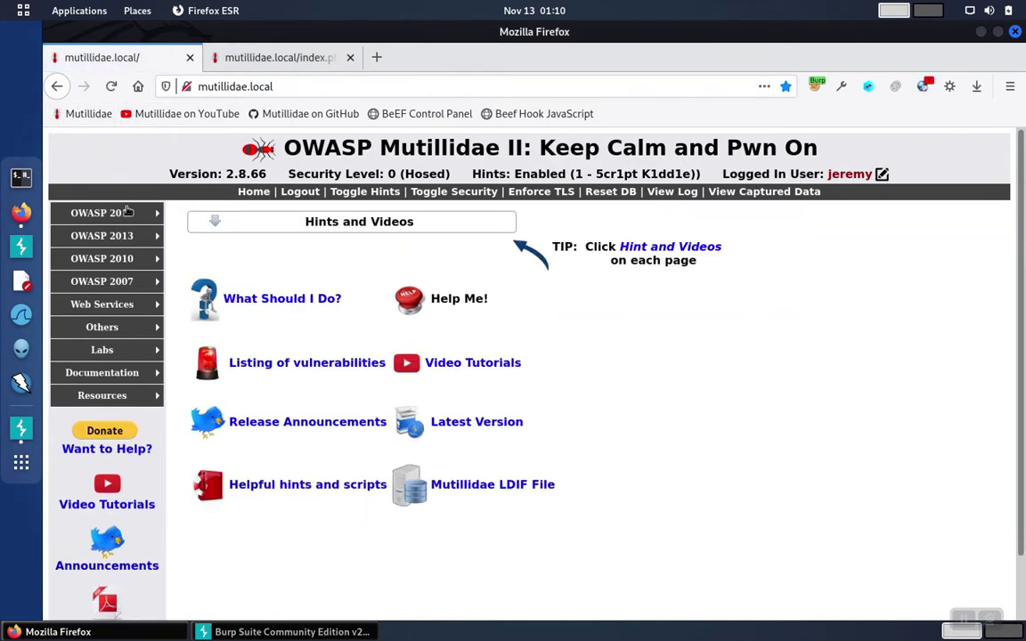
{"action": "mouse_move", "coordinate": [112, 214]}
{"action": "mouse_move", "coordinate": [196, 214]}
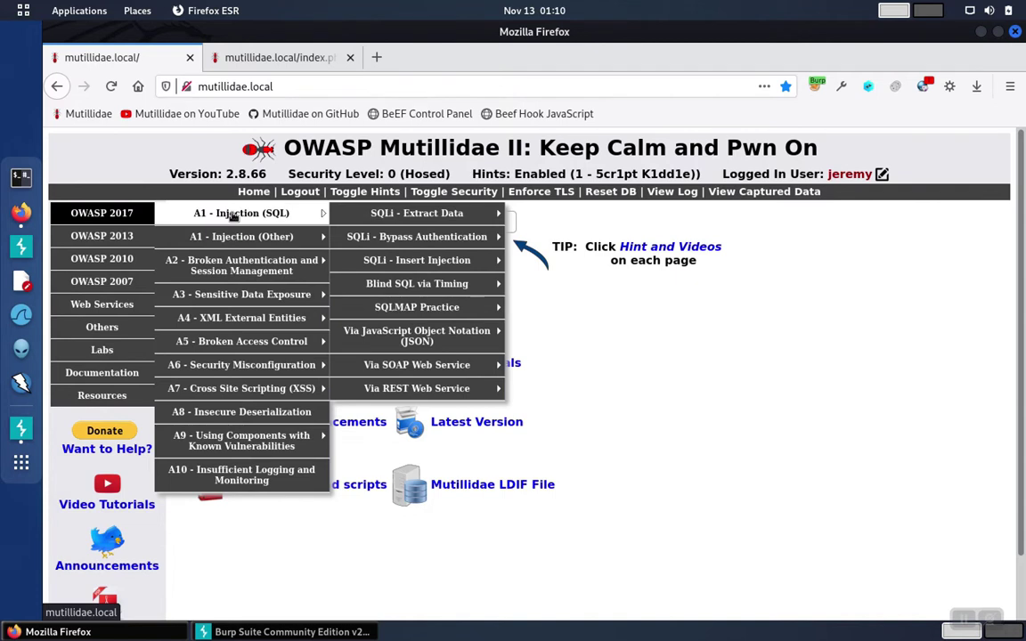
{"action": "mouse_move", "coordinate": [296, 389]}
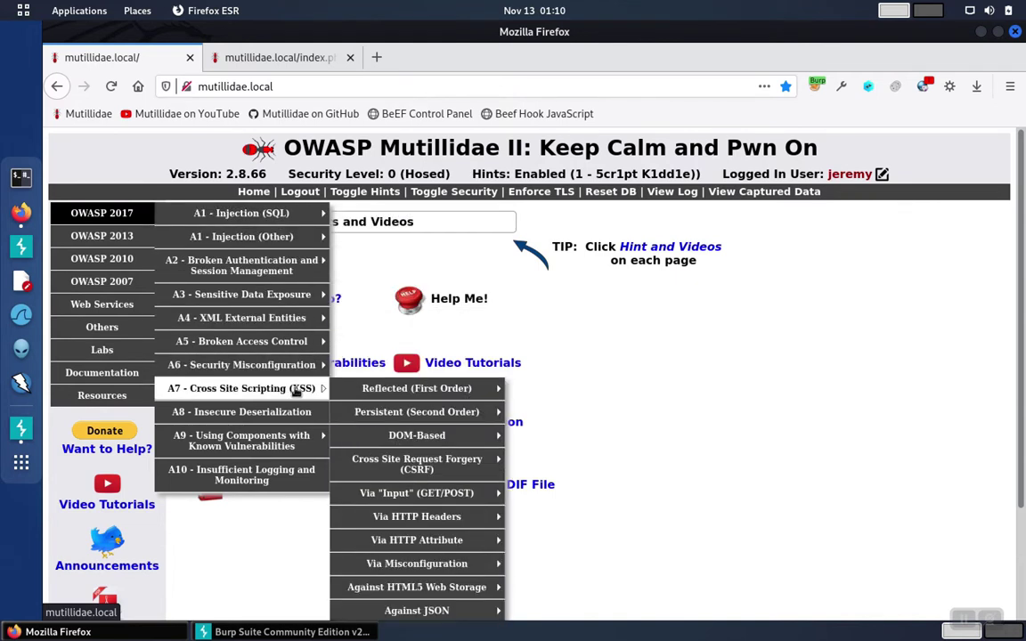
{"action": "mouse_move", "coordinate": [445, 436]}
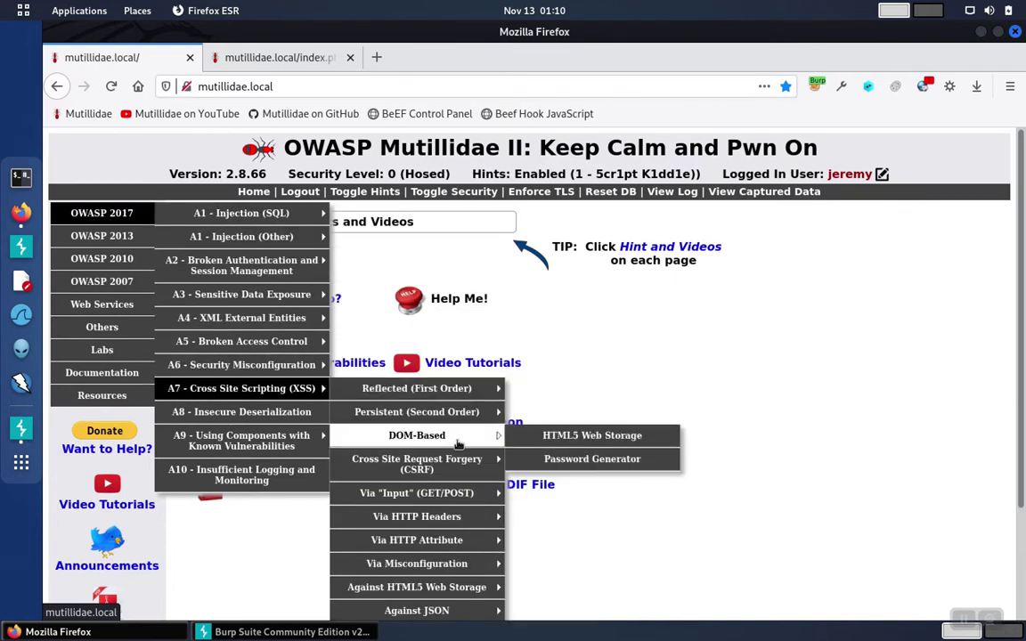
{"action": "left_click", "coordinate": [557, 440]}
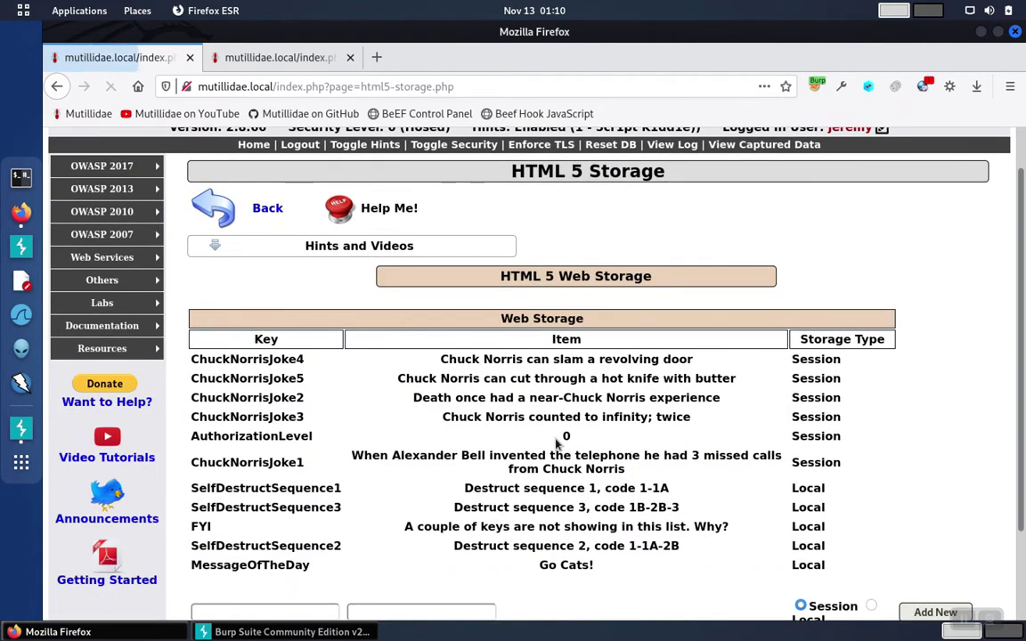
Add a session storage entry with key Hello and item World, and highlight the new row's key and item.
{"action": "scroll", "coordinate": [543, 320], "scroll_direction": "down", "scroll_amount": 3}
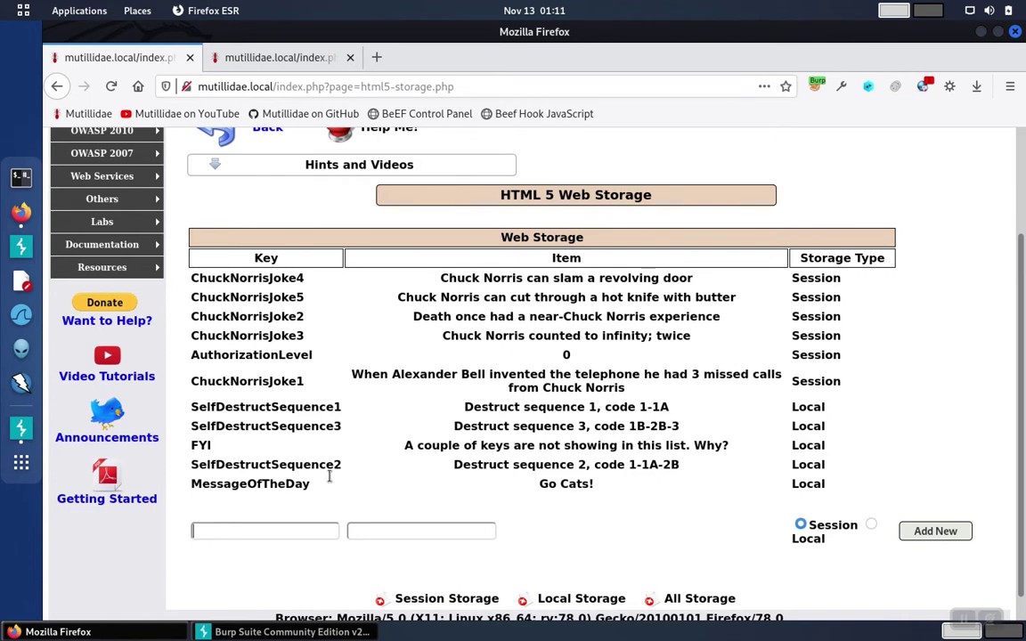
{"action": "left_click", "coordinate": [294, 530]}
{"action": "type", "text": "Hello"}
{"action": "key", "text": "Tab"}
{"action": "type", "text": "World"}
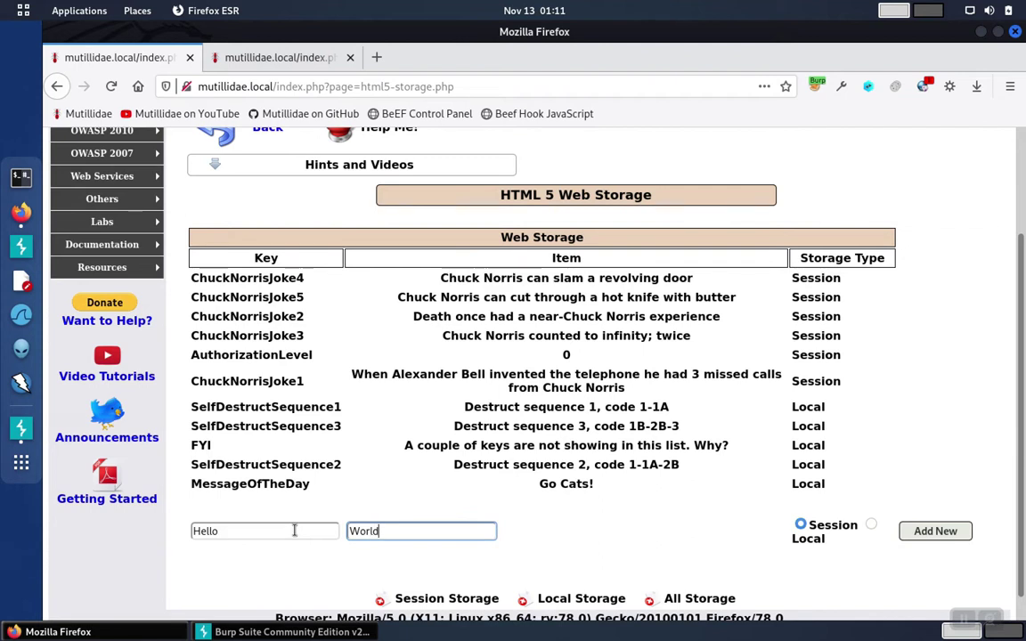
{"action": "left_click", "coordinate": [928, 531]}
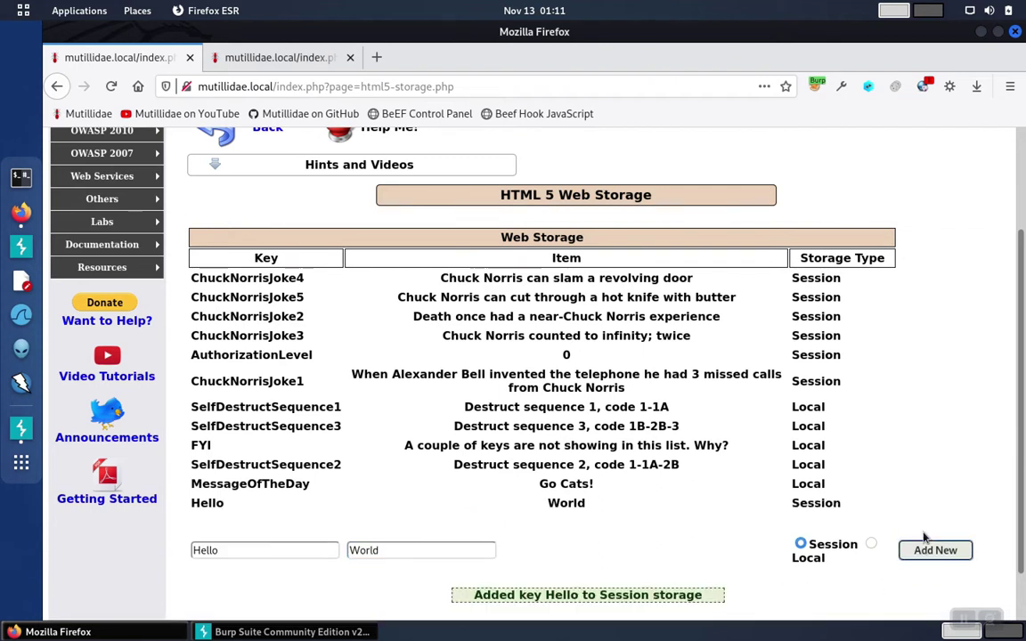
{"action": "double_click", "coordinate": [207, 503]}
{"action": "double_click", "coordinate": [566, 503]}
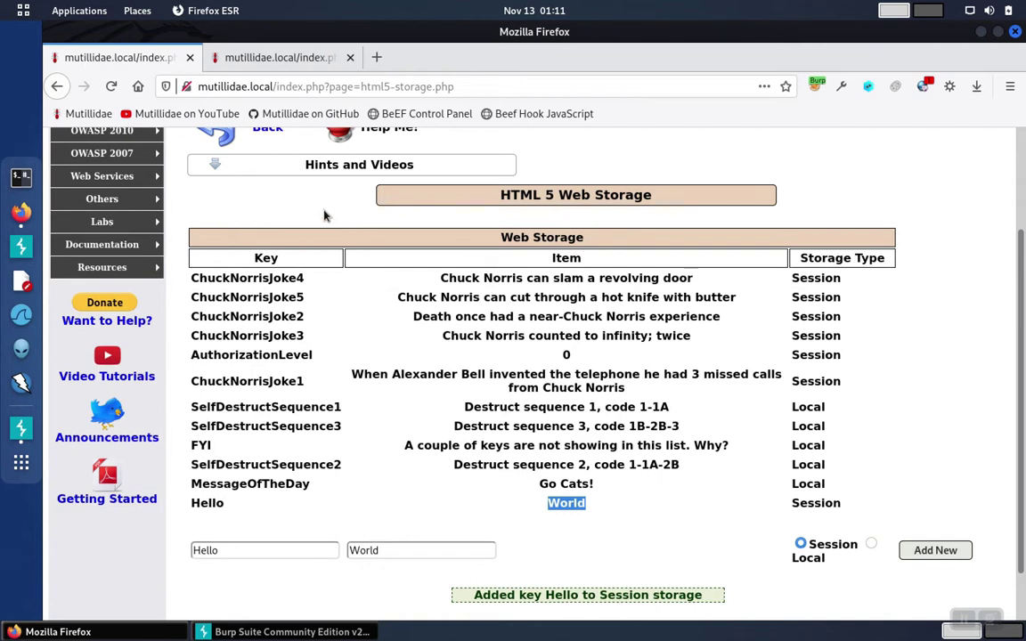
Inspect the web storage form's markup and expand the script element that follows it.
{"action": "right_click", "coordinate": [325, 216]}
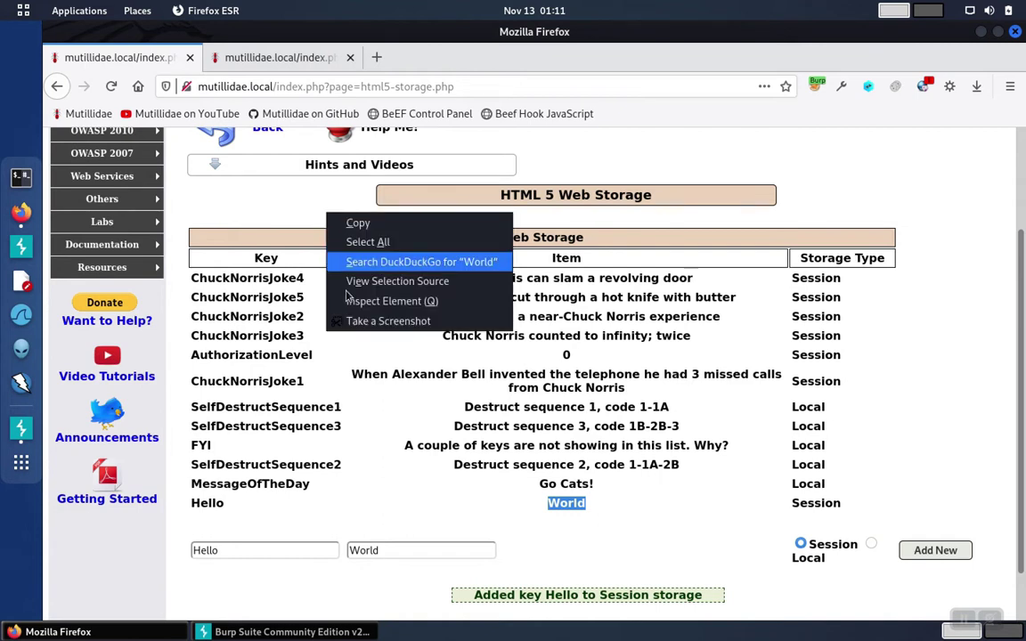
{"action": "left_click", "coordinate": [396, 301]}
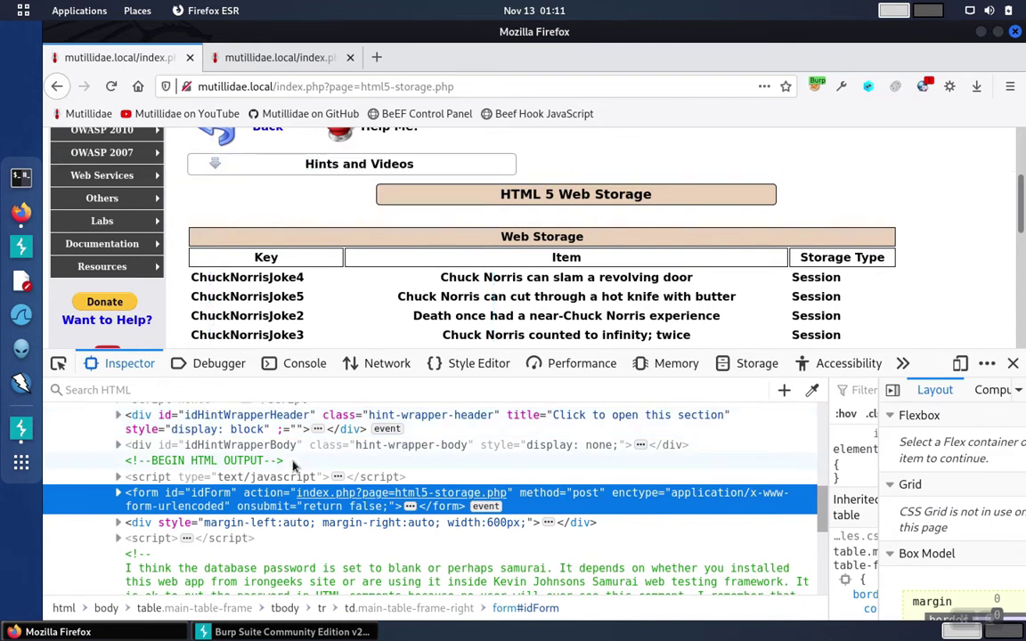
{"action": "key", "text": "Down"}
{"action": "key", "text": "Down"}
{"action": "key", "text": "Right"}
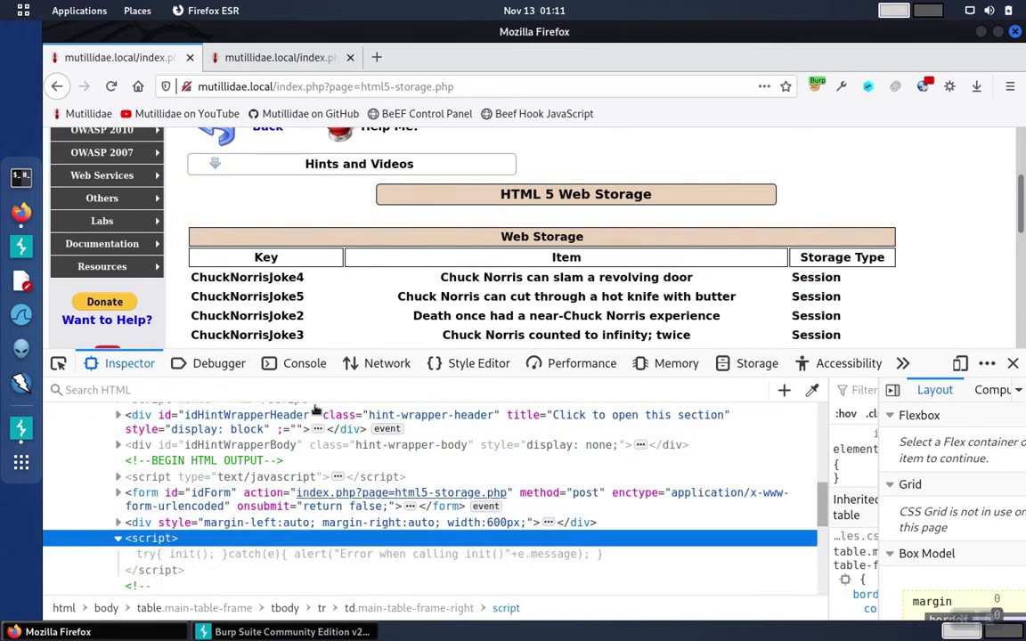
View the full page source and search it for "message" with all matches highlighted.
{"action": "right_click", "coordinate": [362, 303]}
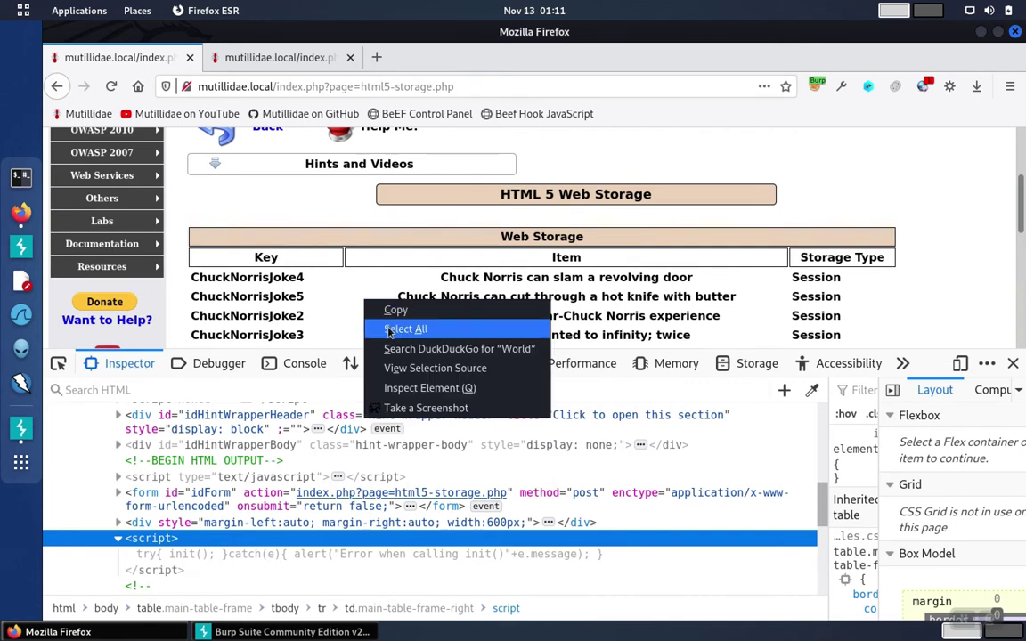
{"action": "left_click", "coordinate": [844, 187]}
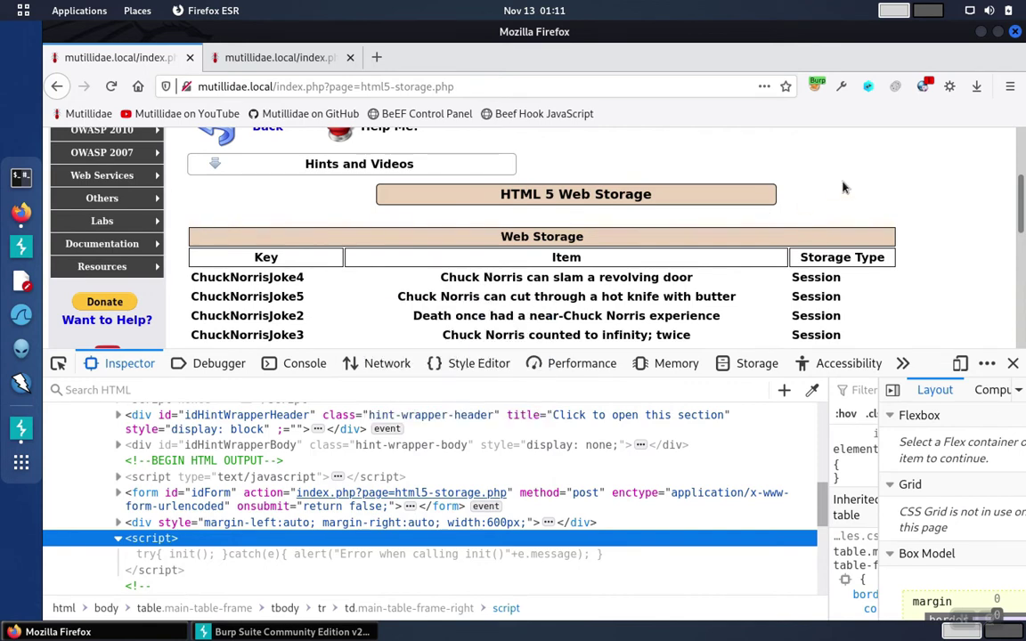
{"action": "key", "text": "ctrl+u"}
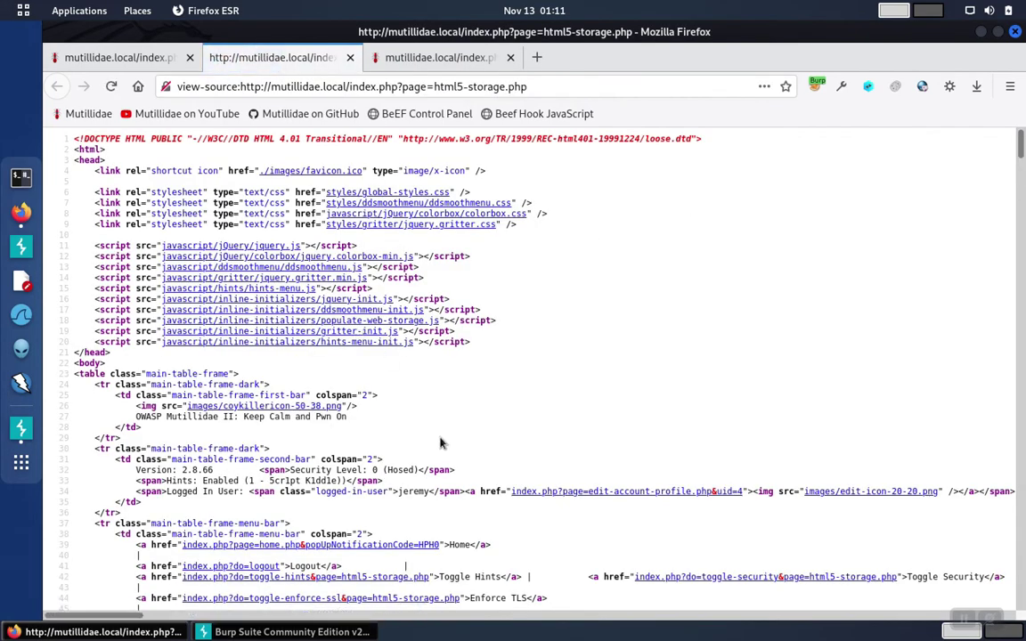
{"action": "key", "text": "ctrl+f"}
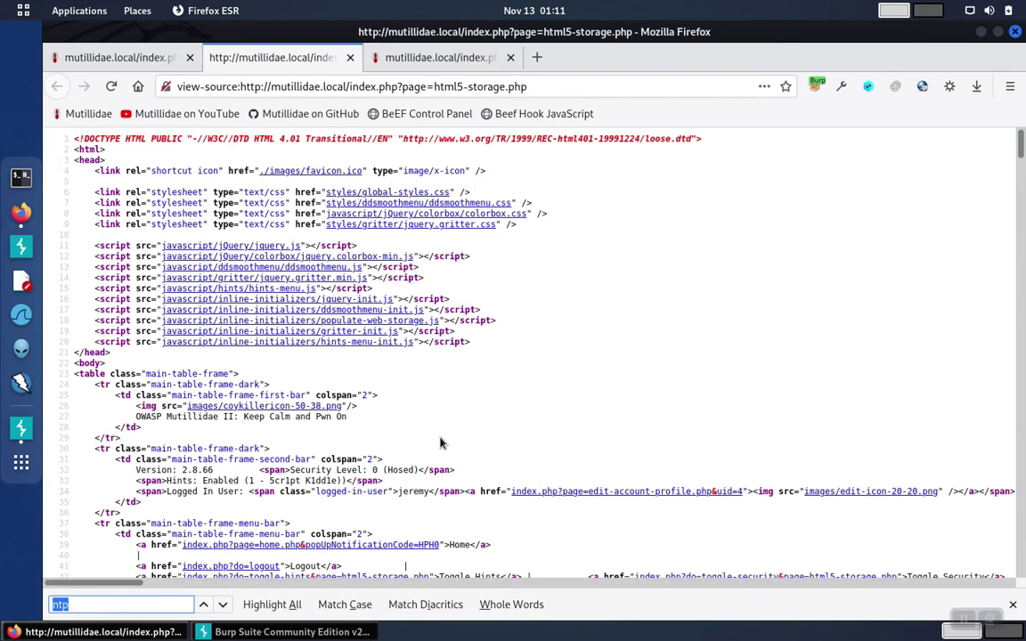
{"action": "type", "text": "message"}
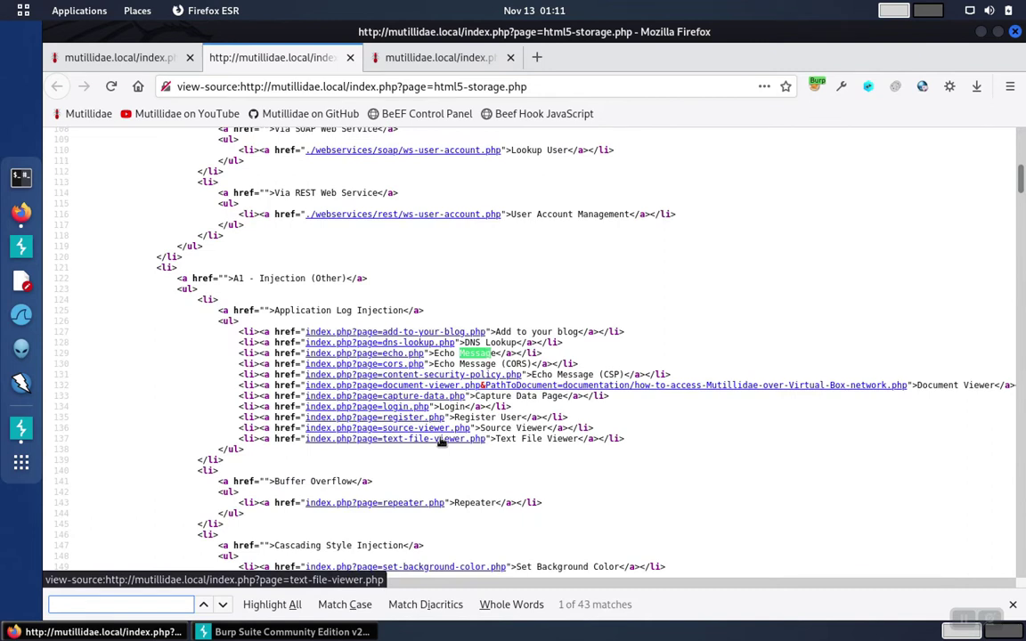
{"action": "key", "text": "Return"}
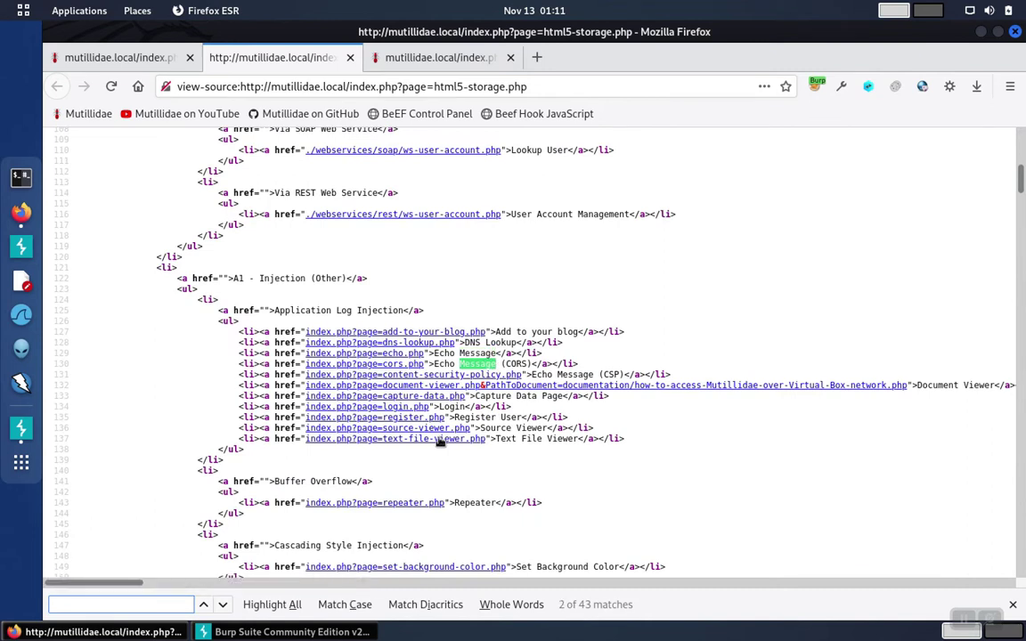
{"action": "left_click", "coordinate": [272, 603]}
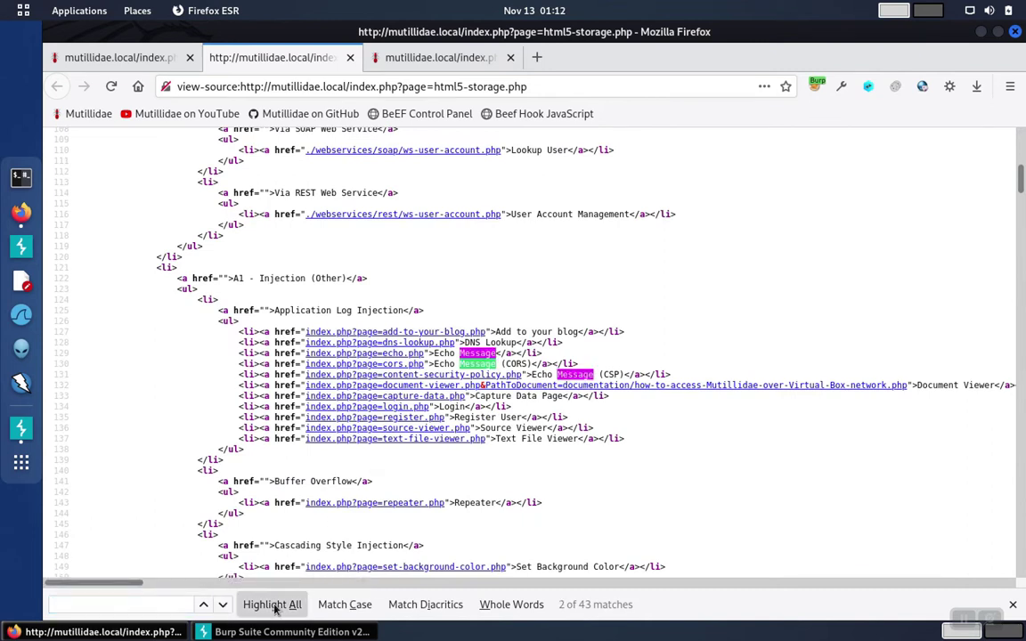
Step through the "message" matches to the "Added key" setMessage call in addItemToStorage and select that line.
{"action": "left_click", "coordinate": [224, 604]}
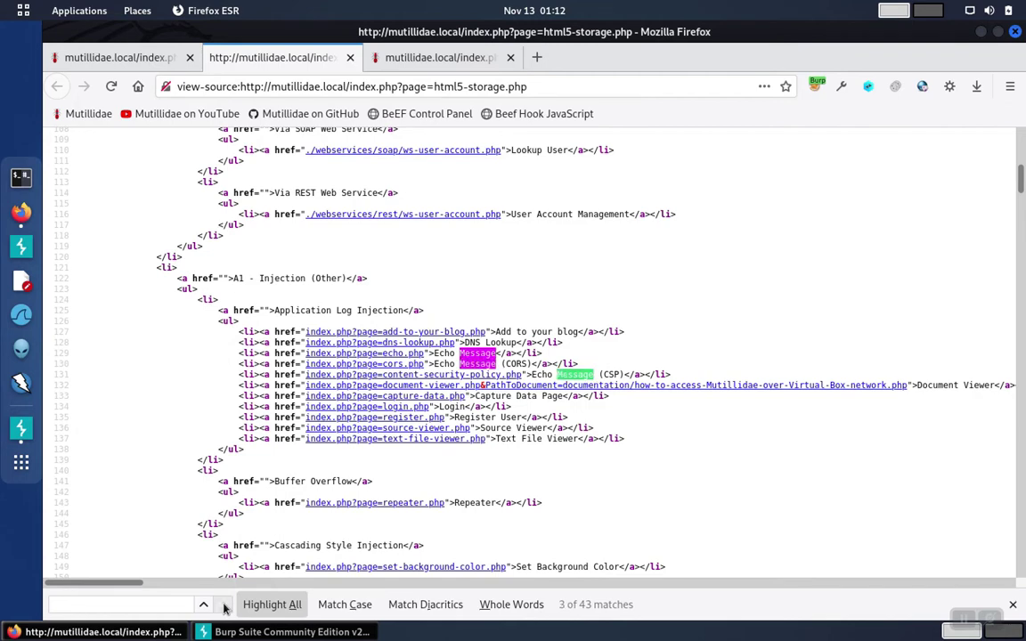
{"action": "left_click", "coordinate": [224, 605]}
{"action": "left_click", "coordinate": [225, 605]}
{"action": "left_click", "coordinate": [224, 605]}
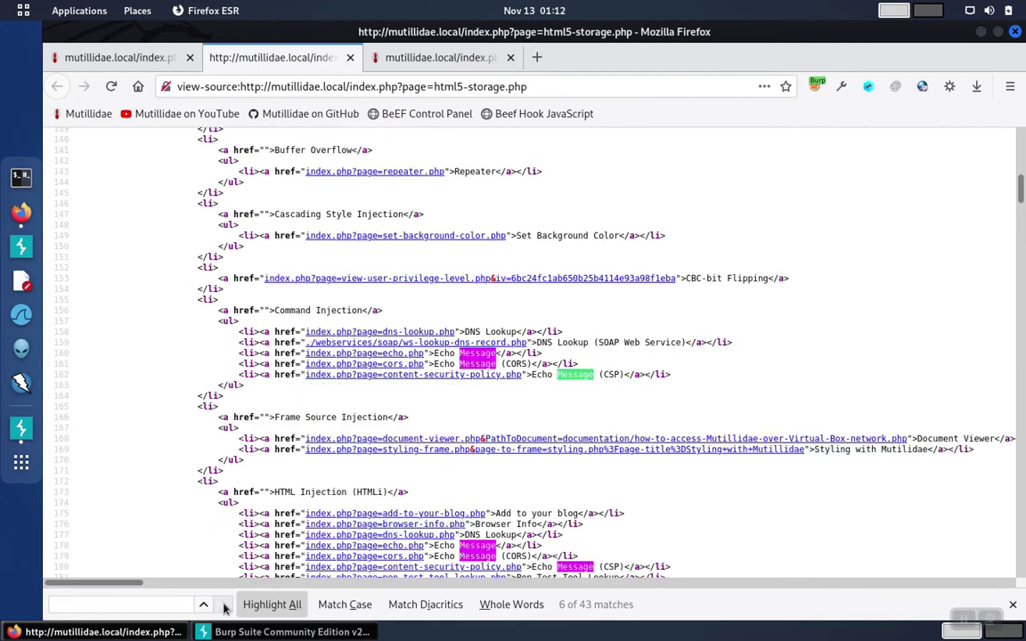
{"action": "left_click", "coordinate": [204, 605]}
{"action": "left_click", "coordinate": [204, 605]}
{"action": "left_click", "coordinate": [204, 606]}
{"action": "left_click", "coordinate": [204, 606]}
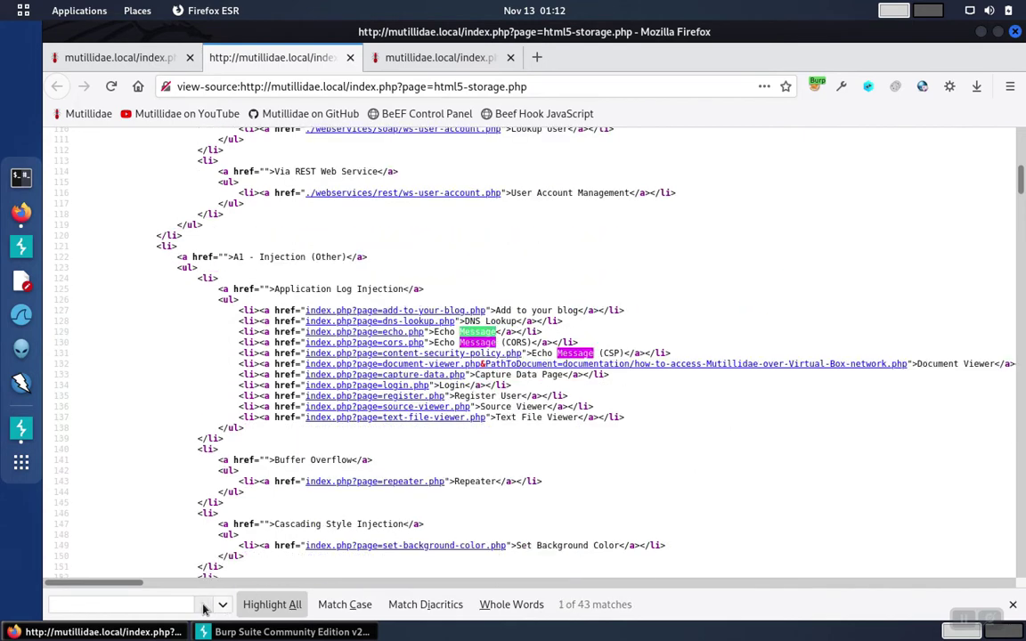
{"action": "left_click", "coordinate": [204, 606]}
{"action": "left_click", "coordinate": [204, 605]}
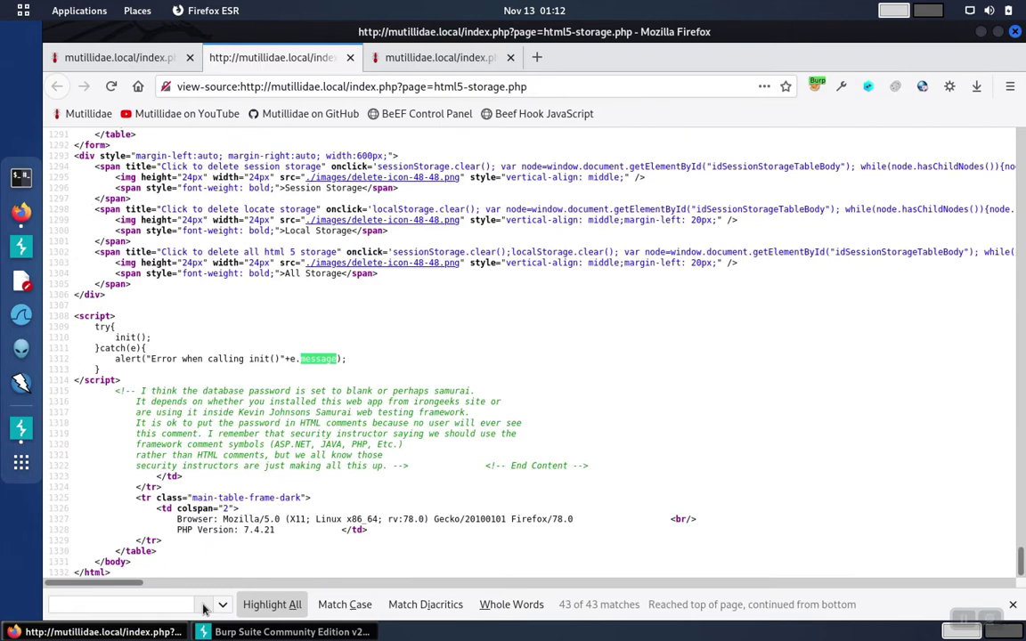
{"action": "left_click", "coordinate": [204, 606]}
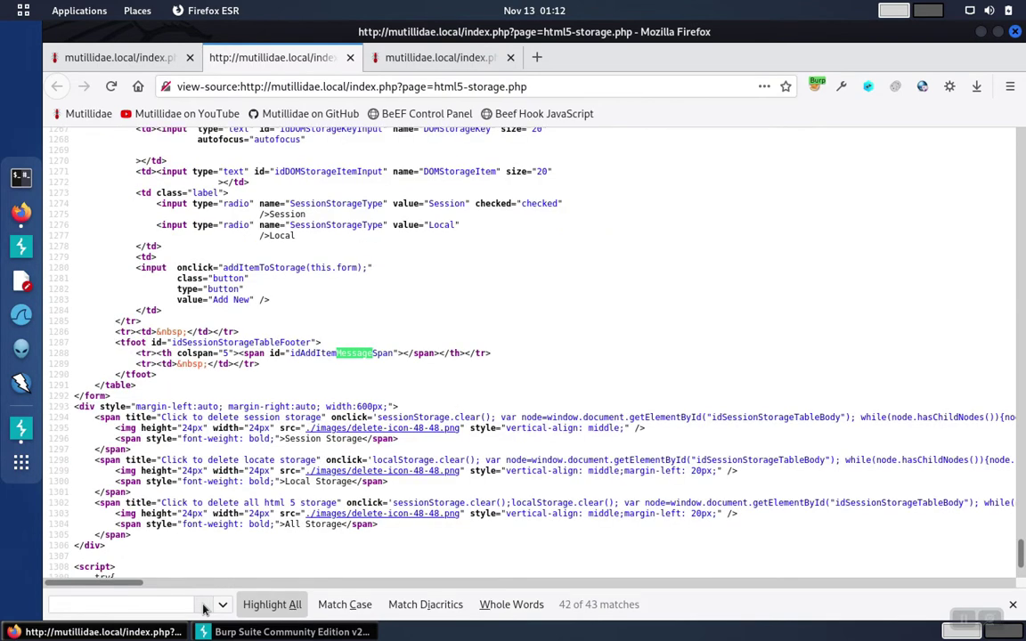
{"action": "left_click", "coordinate": [204, 606]}
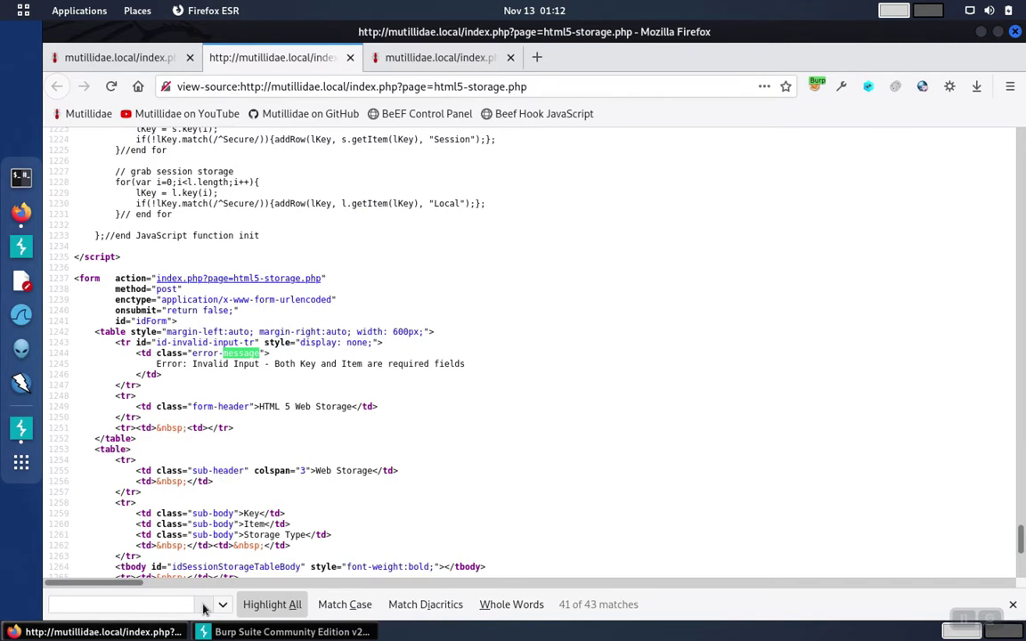
{"action": "left_click", "coordinate": [204, 606]}
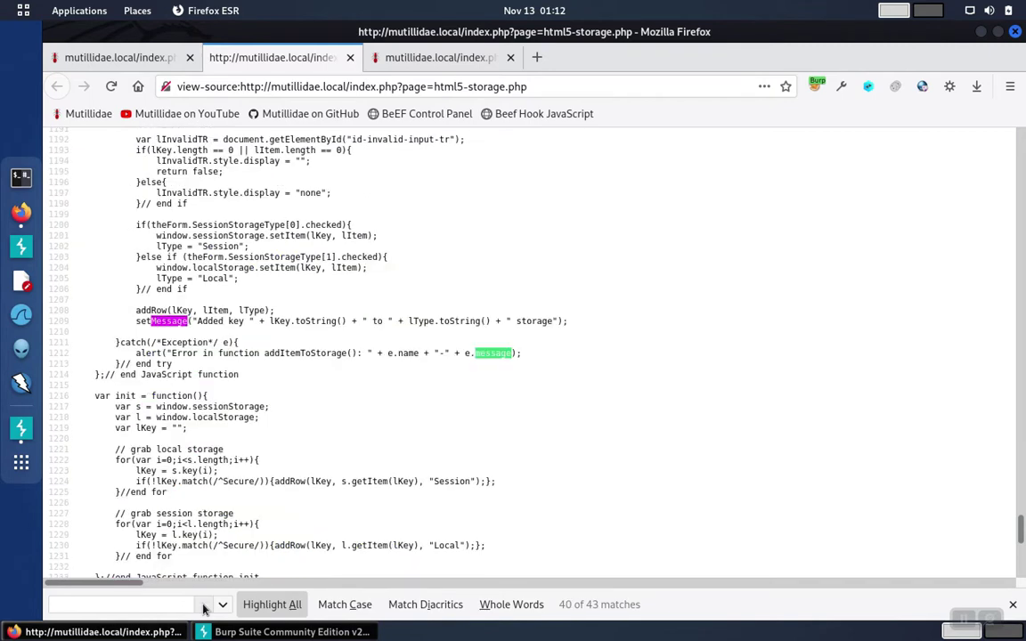
{"action": "triple_click", "coordinate": [140, 322]}
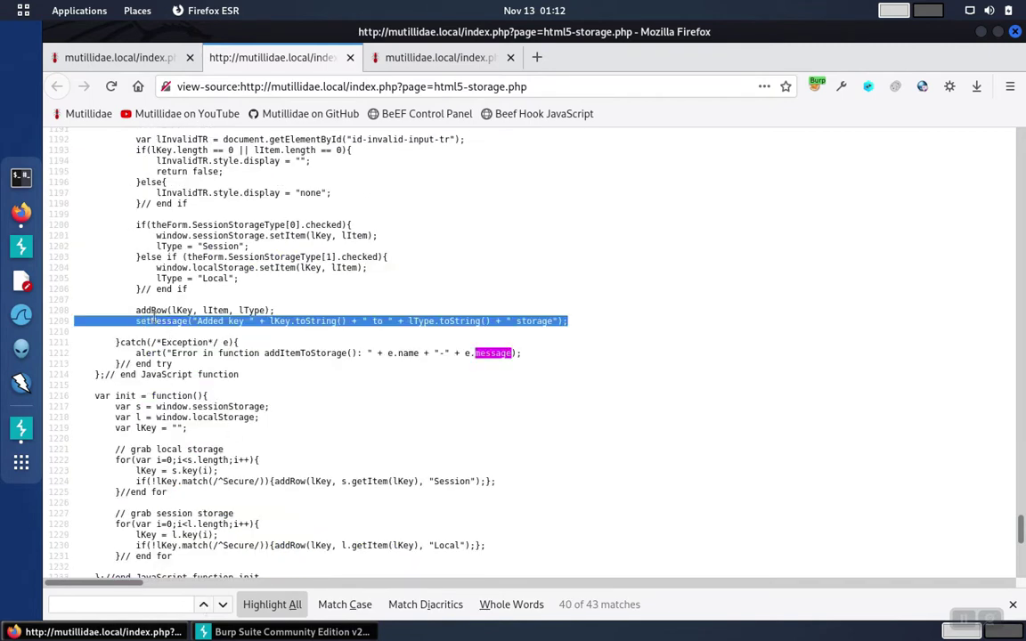
Trace the setMessage call back to its function definition, highlight the function name and close the search.
{"action": "scroll", "coordinate": [191, 283], "scroll_direction": "up", "scroll_amount": 1}
{"action": "scroll", "coordinate": [190, 283], "scroll_direction": "up", "scroll_amount": 2}
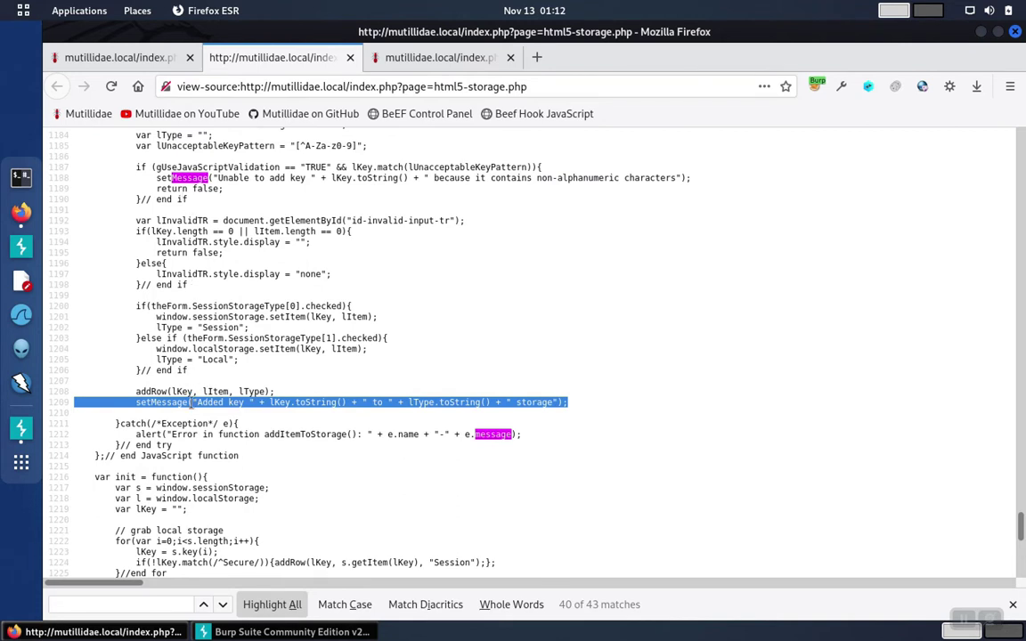
{"action": "double_click", "coordinate": [174, 402]}
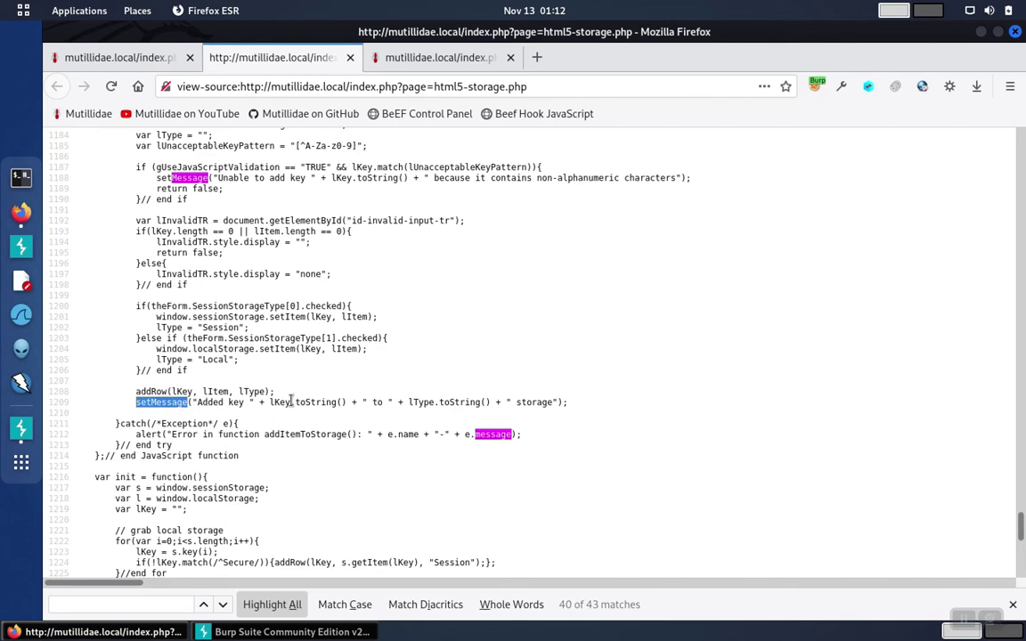
{"action": "scroll", "coordinate": [285, 365], "scroll_direction": "up", "scroll_amount": 3}
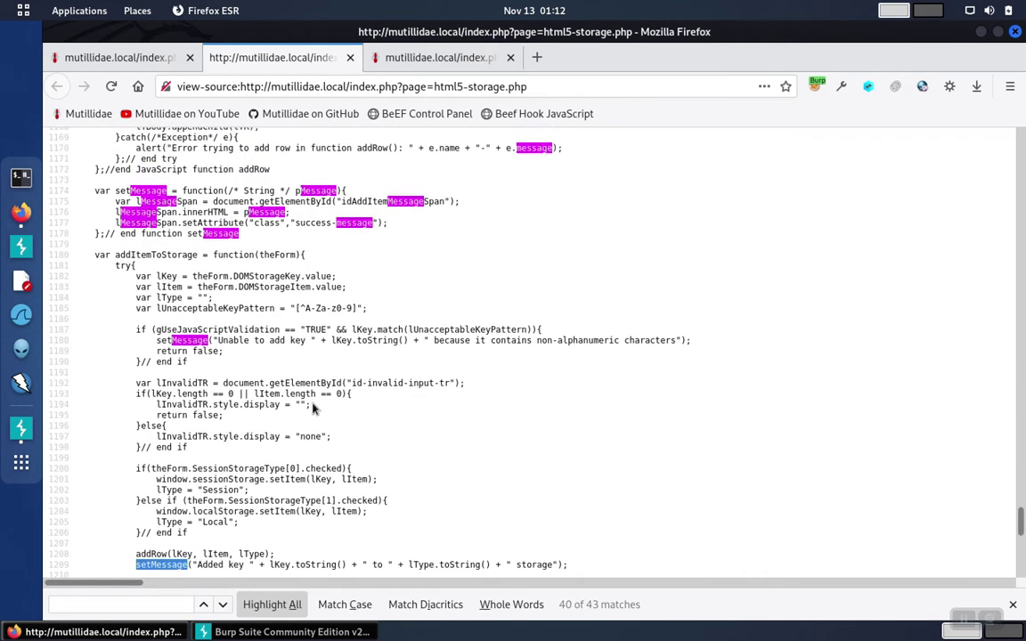
{"action": "double_click", "coordinate": [142, 190]}
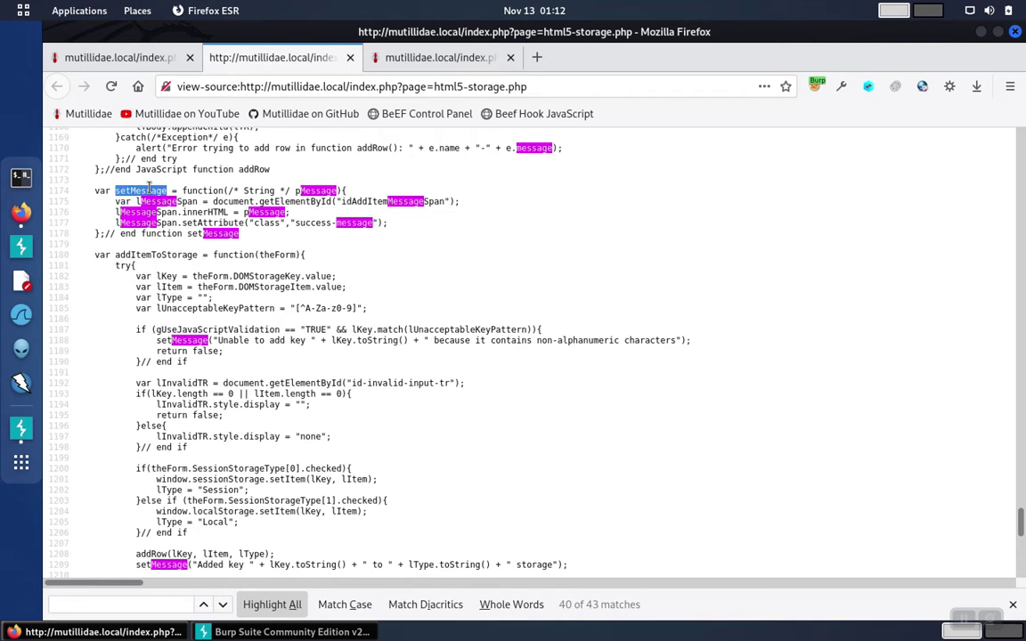
{"action": "left_click", "coordinate": [1014, 605]}
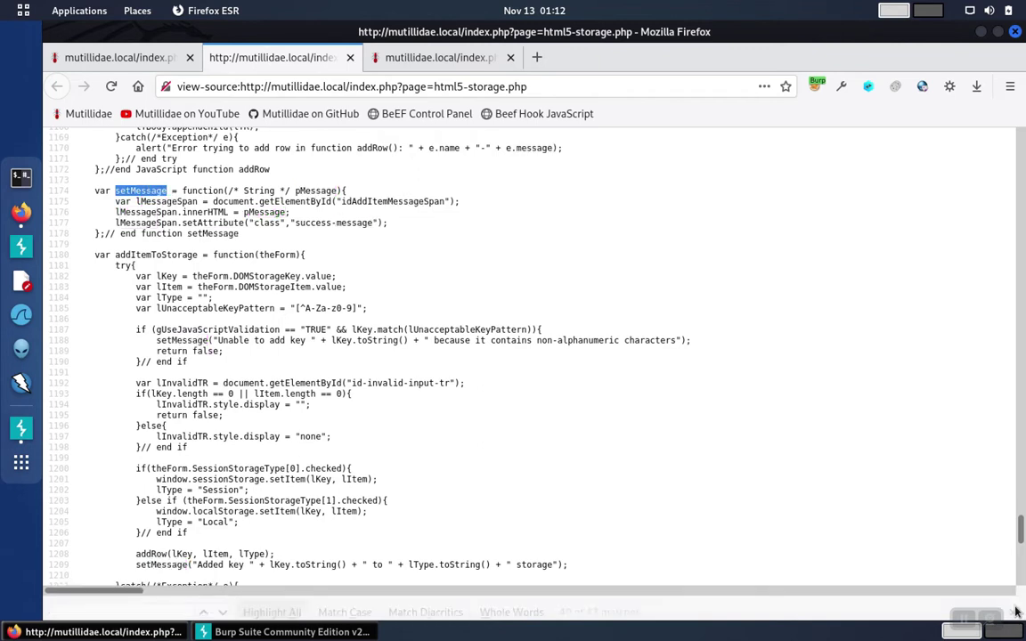
Examine the assignment in setMessage, highlighting pMessage, lMessageSpan and innerHTML in turn.
{"action": "double_click", "coordinate": [258, 212]}
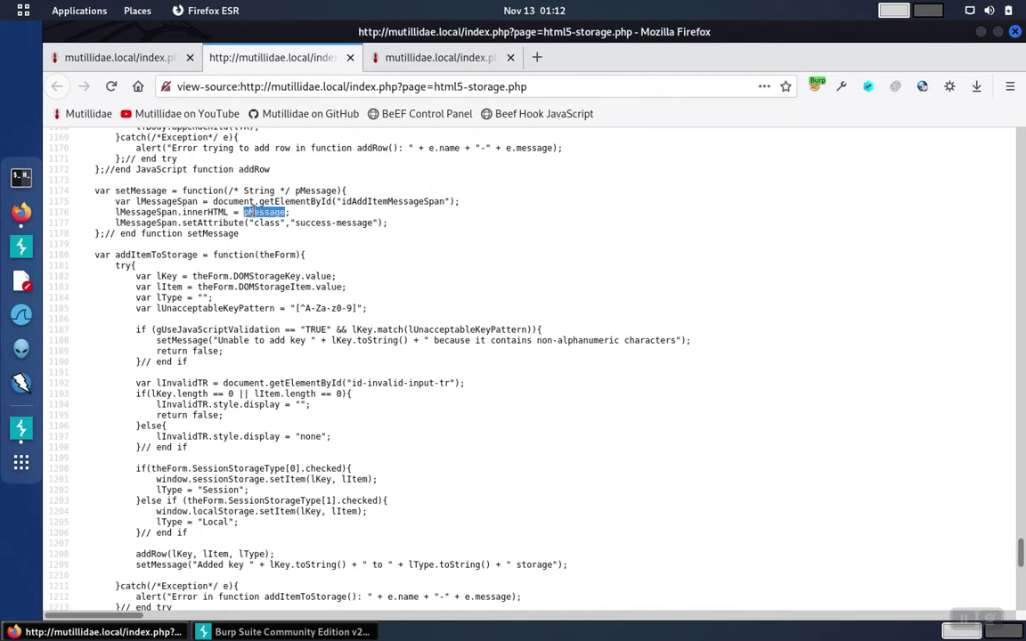
{"action": "double_click", "coordinate": [154, 212]}
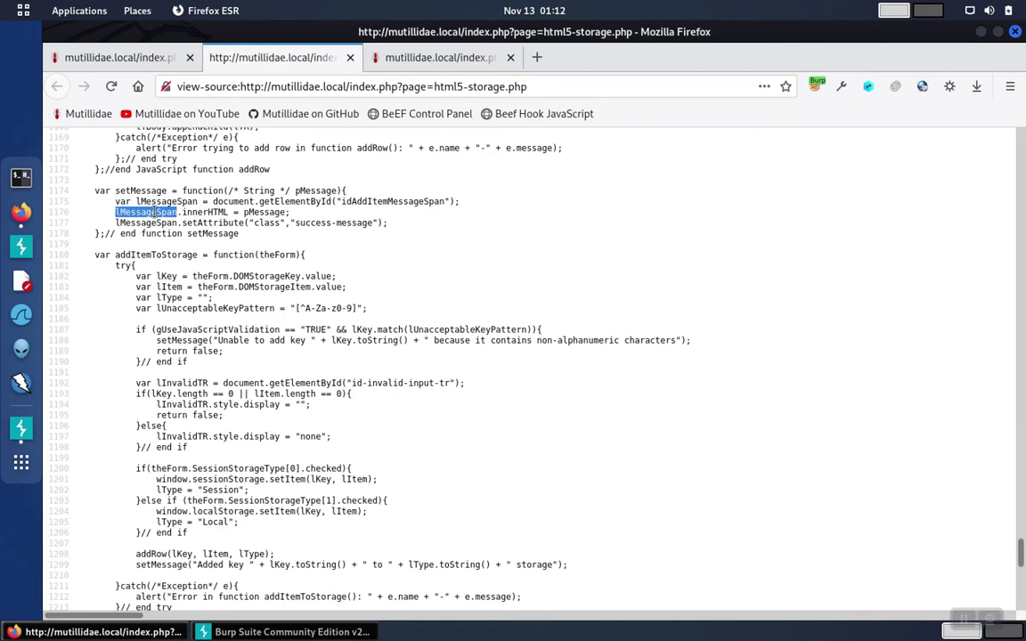
{"action": "double_click", "coordinate": [206, 212]}
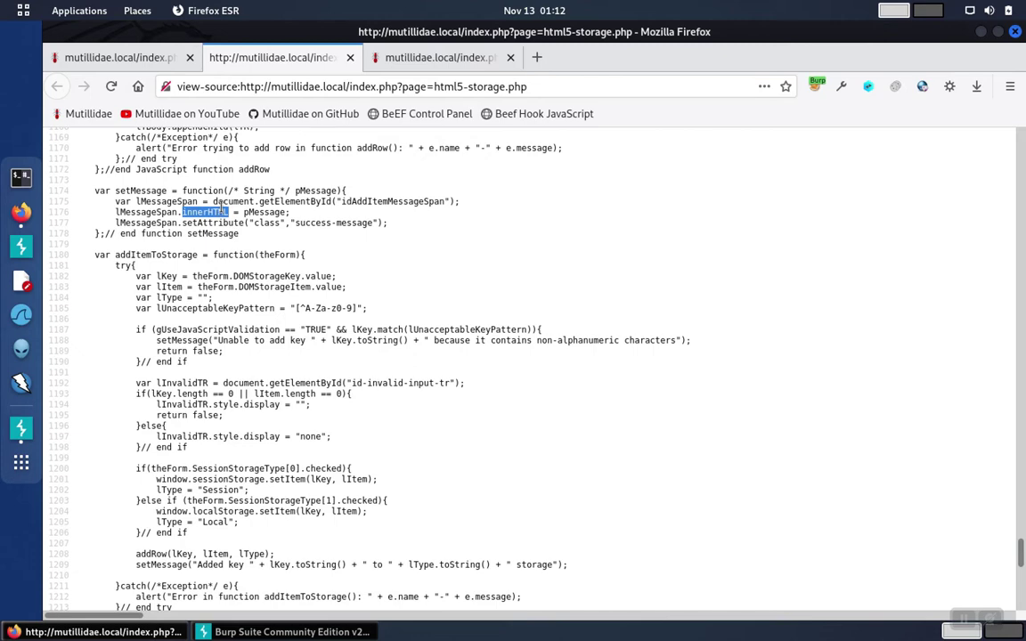
Close the page source view and the extra Mutillidae page, and close the developer tools on the HTML 5 Web Storage page.
{"action": "key", "text": "alt+Tab"}
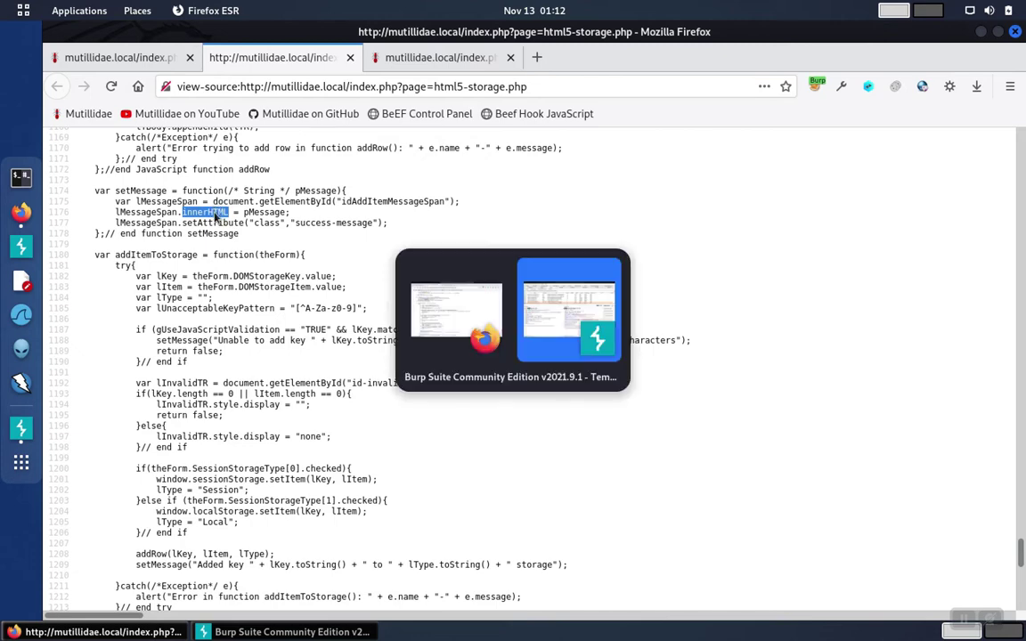
{"action": "key", "text": "alt+Tab"}
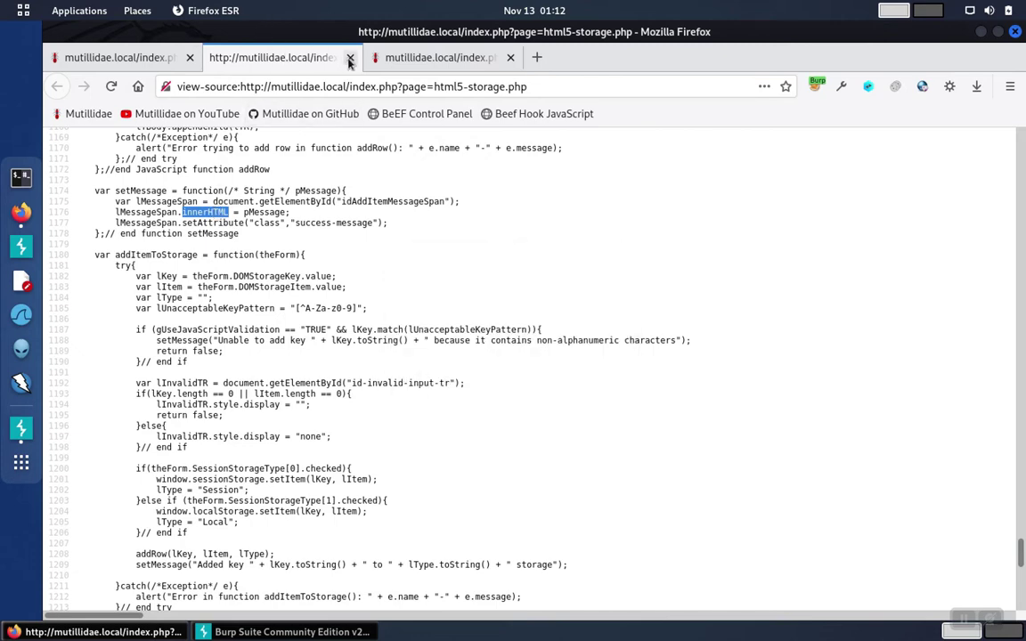
{"action": "left_click", "coordinate": [350, 57]}
{"action": "left_click", "coordinate": [350, 57]}
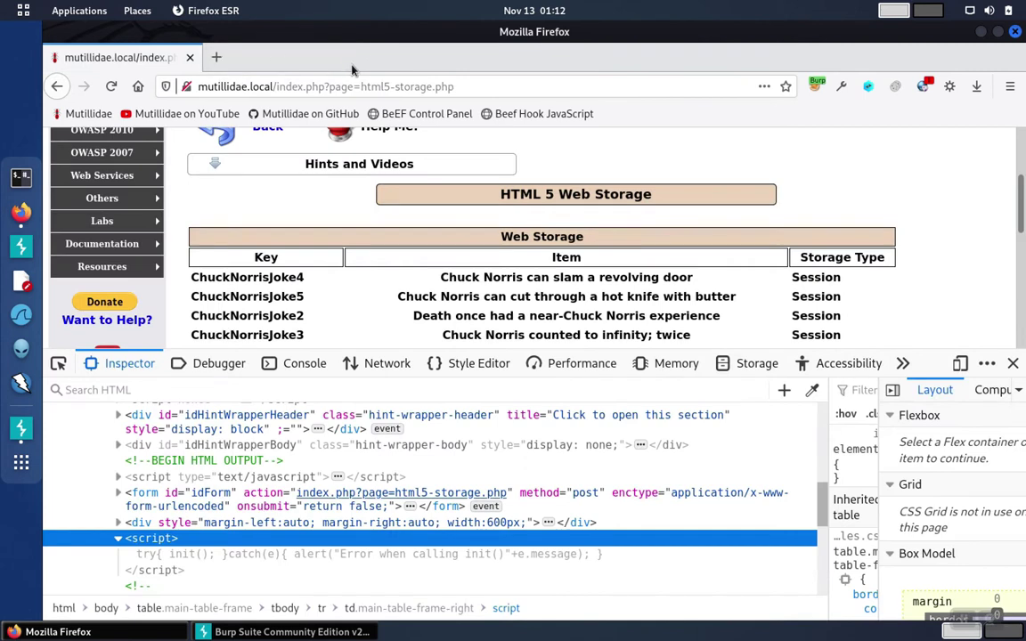
{"action": "left_click", "coordinate": [1013, 362]}
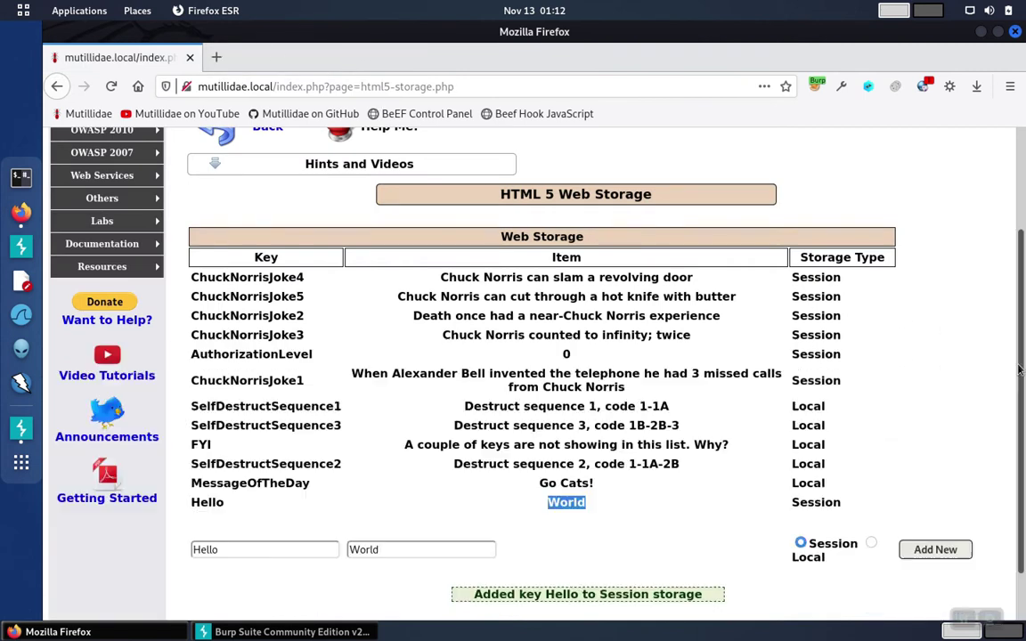
Replace the key Hello with <img src=x onerror=alert(0) />, add it to Session storage with item World, and dismiss the alert.
{"action": "left_click", "coordinate": [393, 549]}
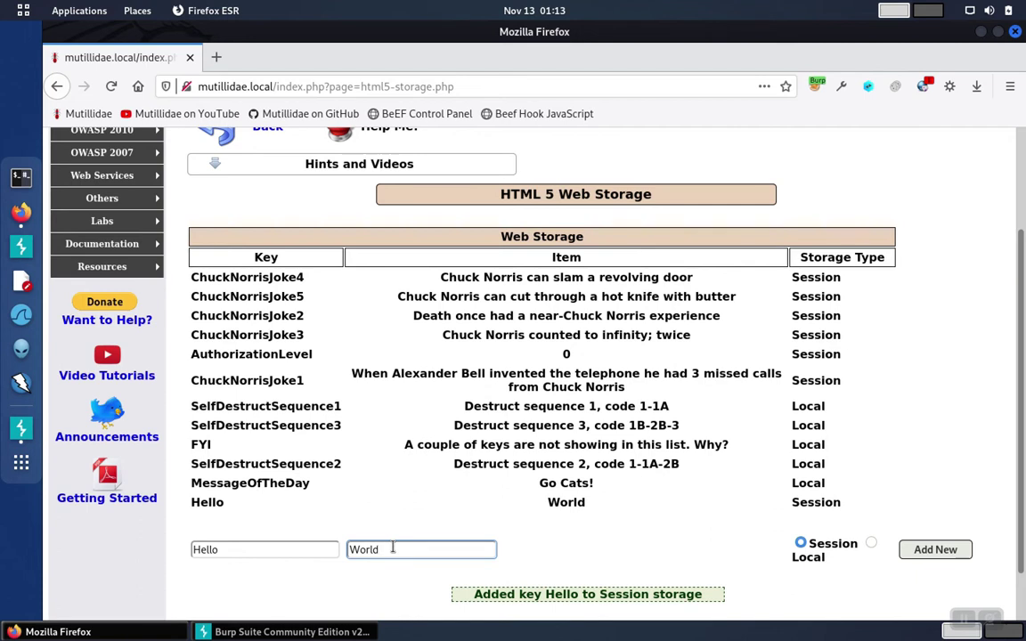
{"action": "double_click", "coordinate": [573, 595]}
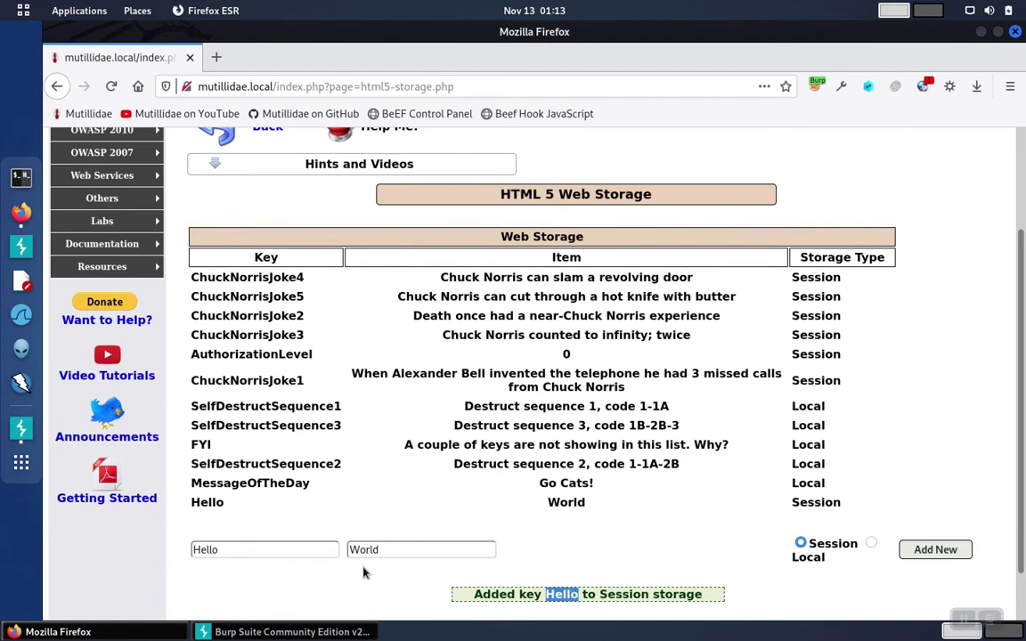
{"action": "double_click", "coordinate": [215, 551]}
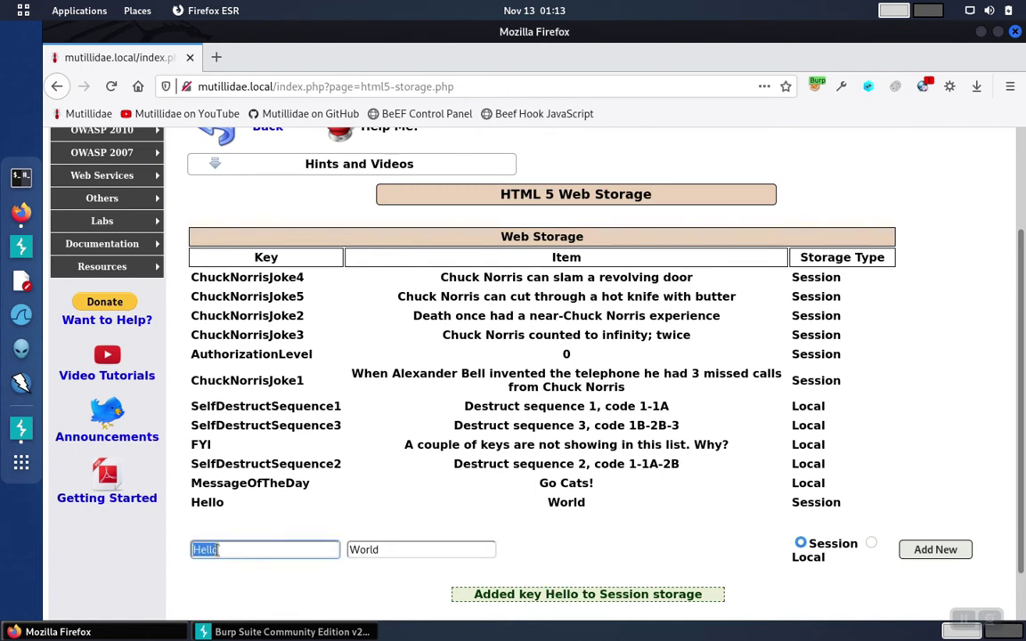
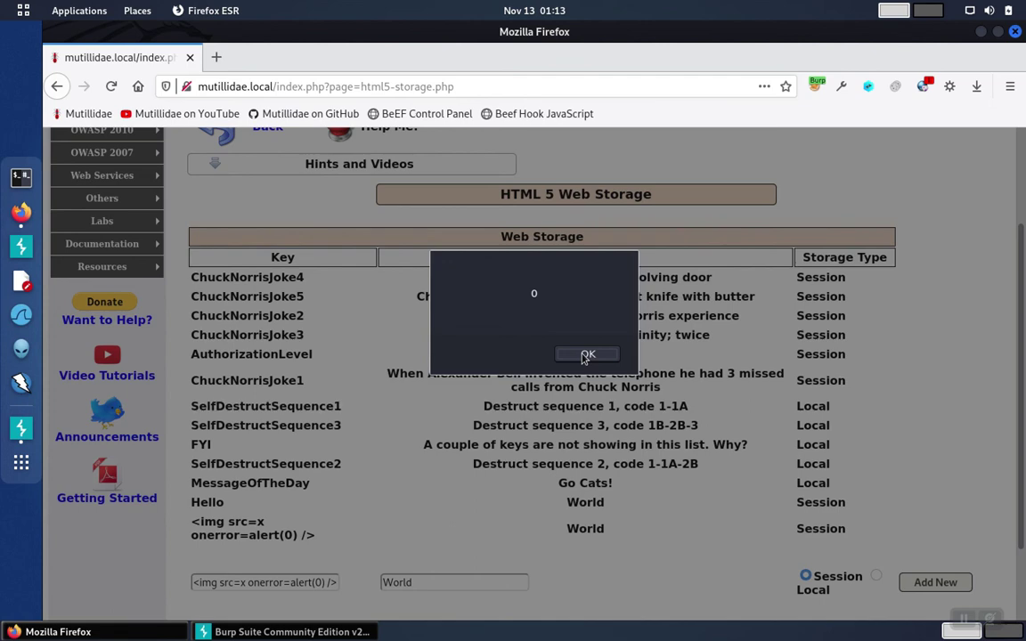
{"action": "left_click", "coordinate": [587, 355]}
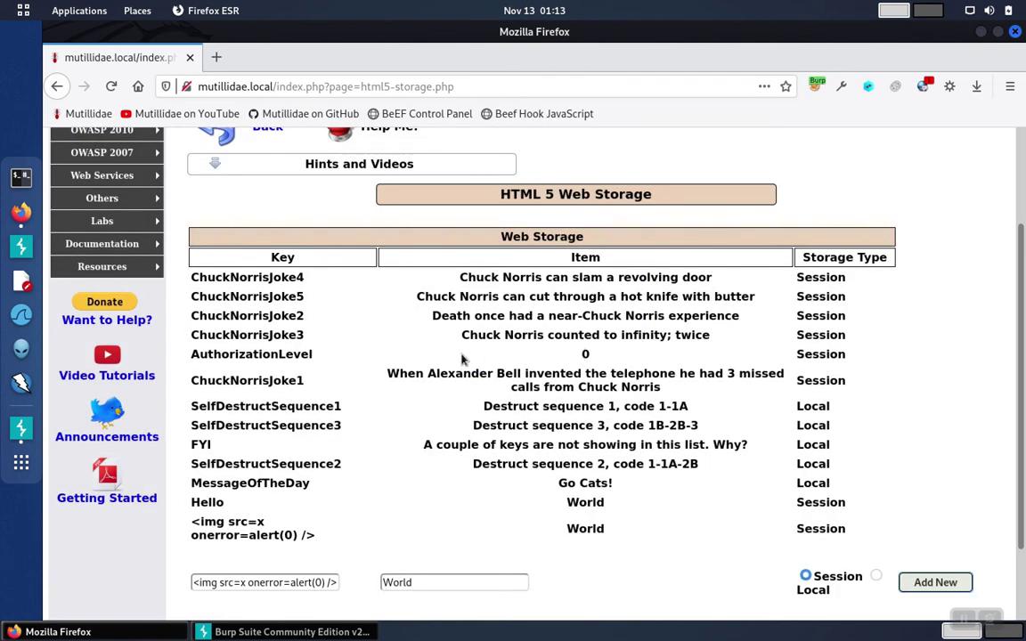